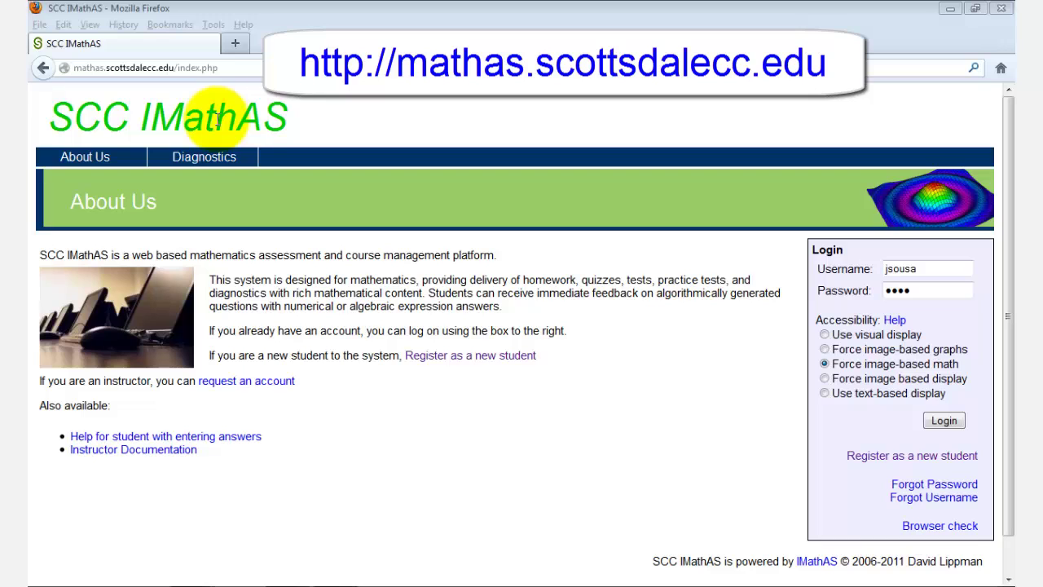
Step: Sign in to SCC IMathAS with the entered username and password
left_click(930, 423)
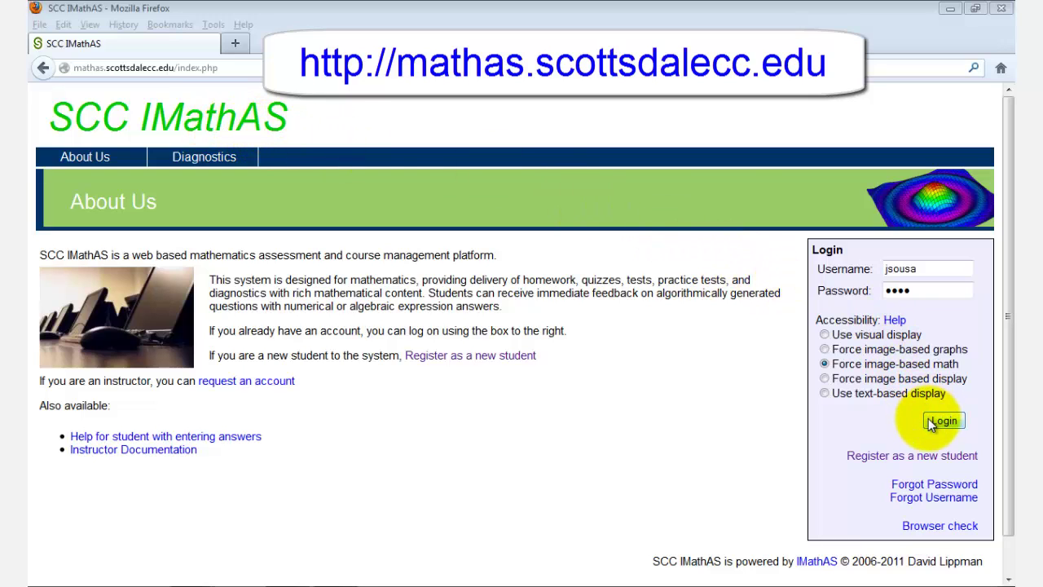
Step: Finish logging in and open the Spring 2013 Online MAT121: Intermediate Algebra course
left_click(937, 421)
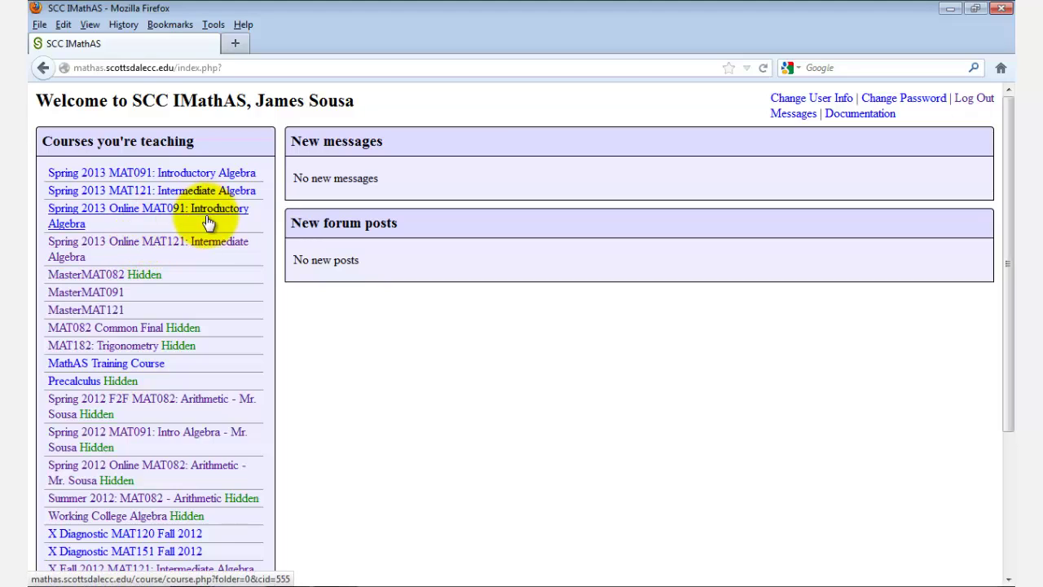
left_click(167, 246)
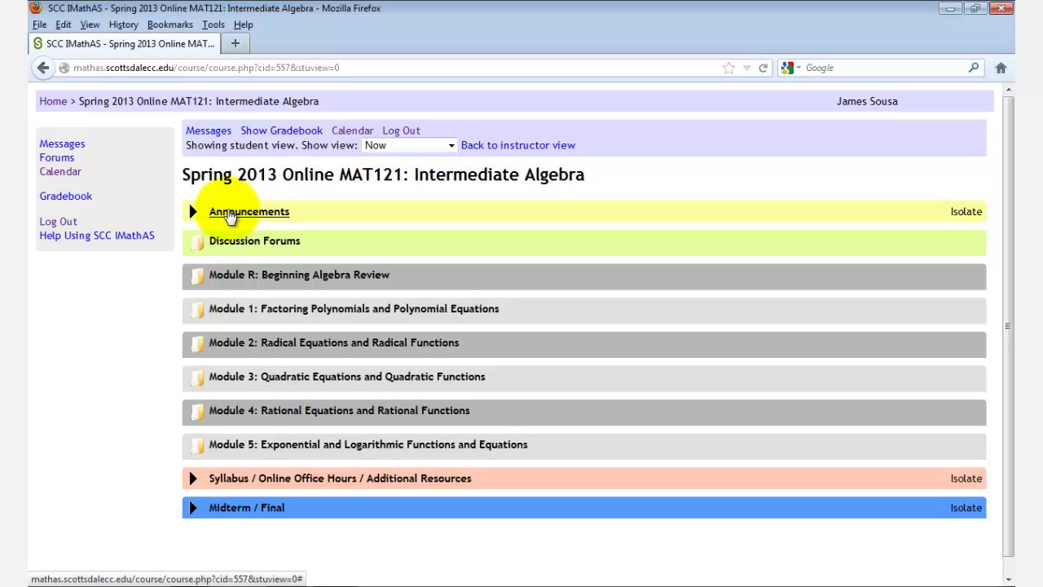
Step: Read through the expanded course announcements, collapse them, and bring up the Calendar
left_click(231, 214)
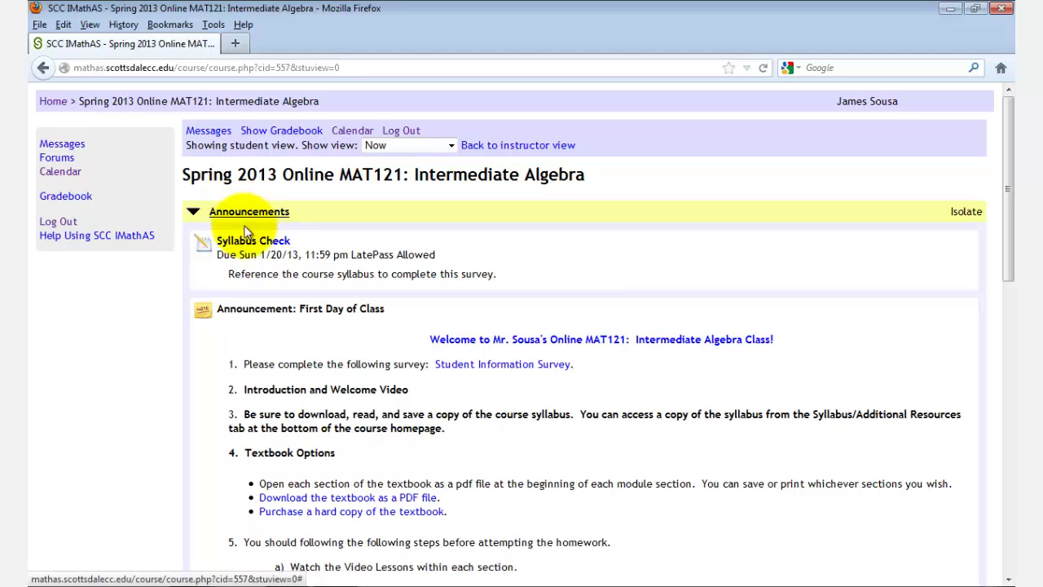
scroll(244, 232, "down", 2)
scroll(237, 232, "down", 2)
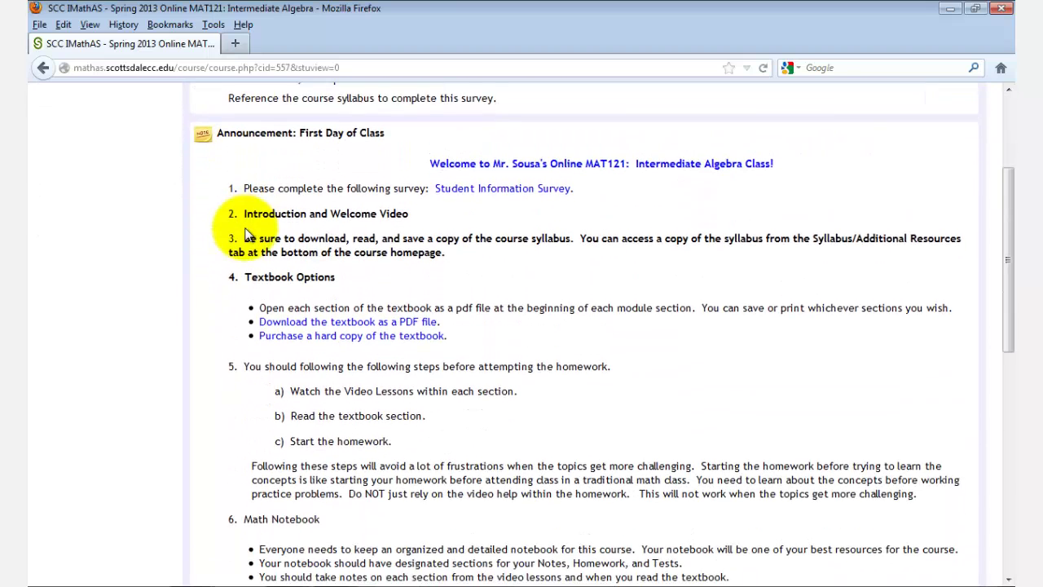
scroll(242, 228, "down", 2)
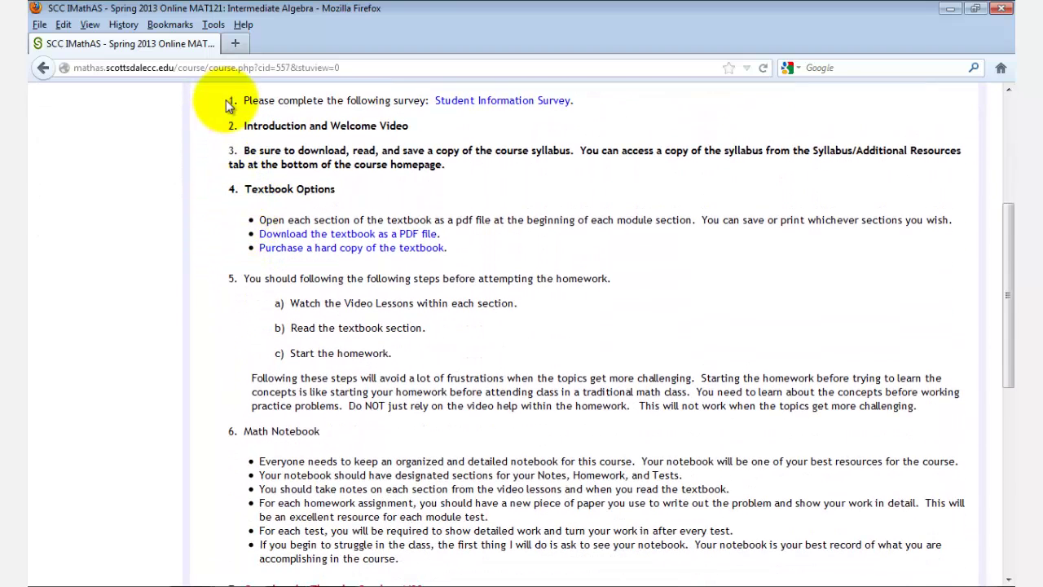
scroll(313, 234, "down", 2)
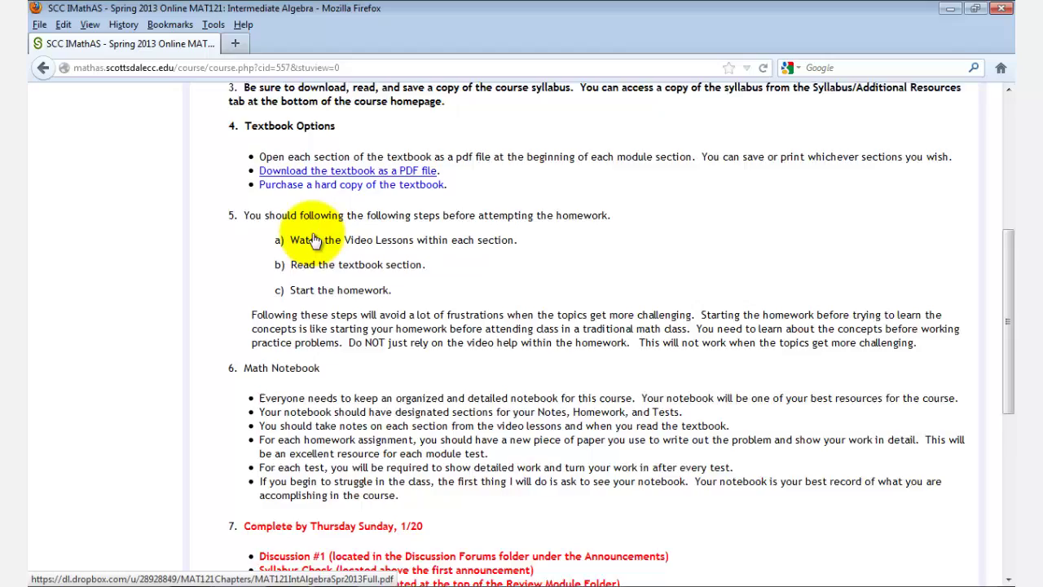
scroll(313, 234, "down", 6)
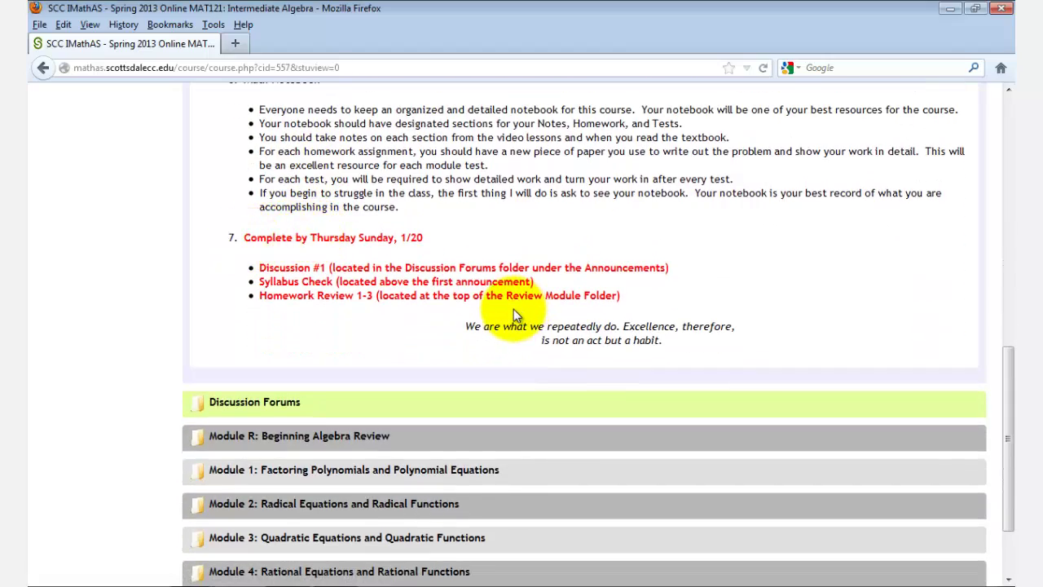
scroll(514, 309, "up", 3)
scroll(514, 309, "up", 10)
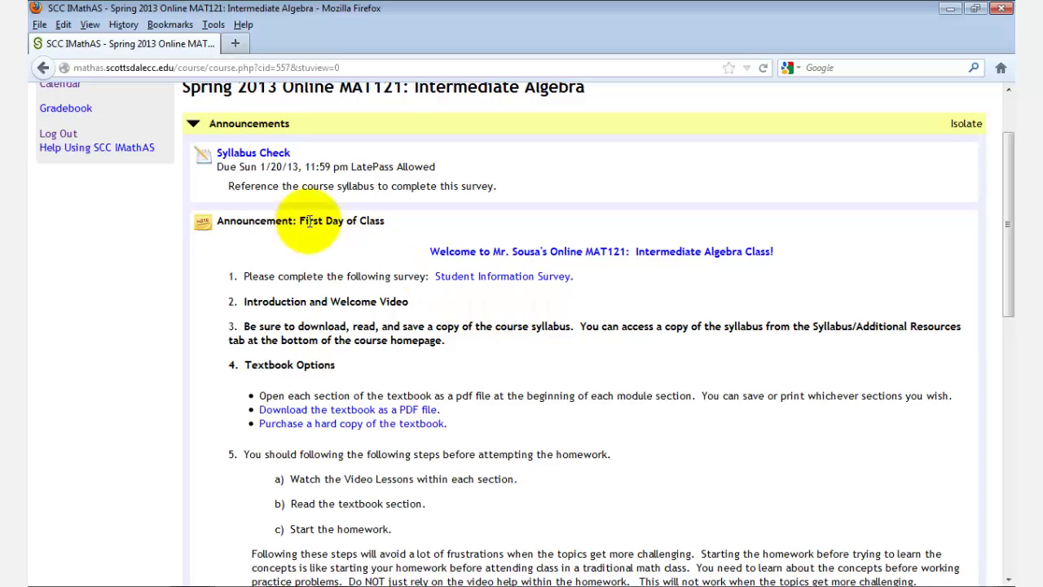
left_click(249, 124)
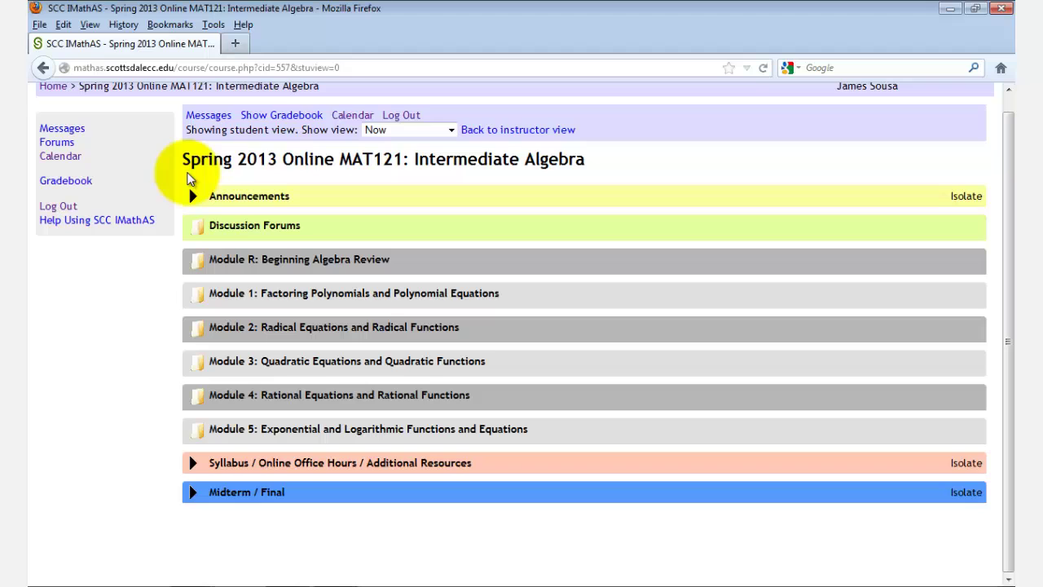
left_click(67, 156)
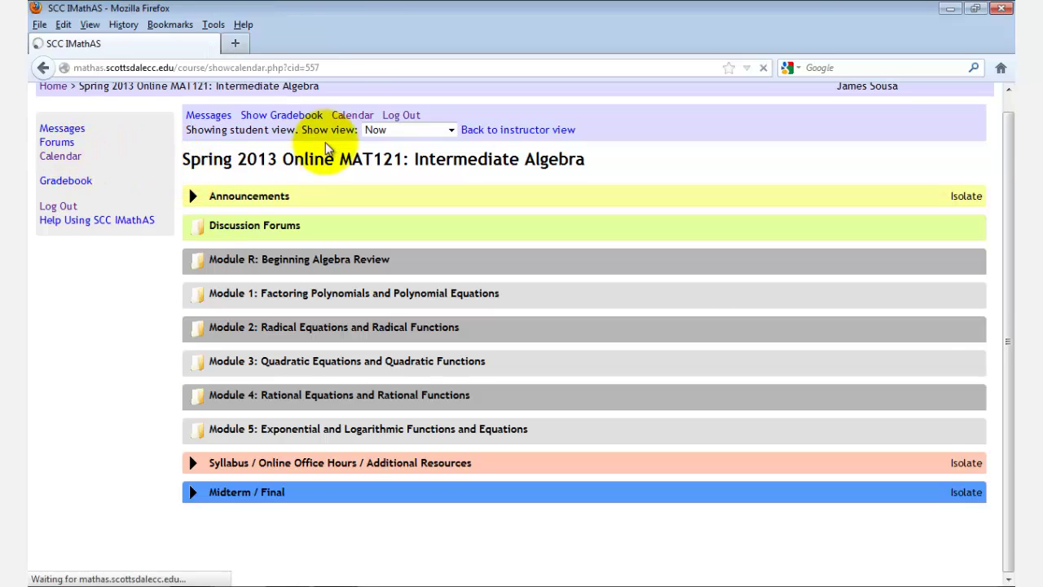
Step: Advance the calendar to the next weeks, then return to the MAT121 course home page
left_click(489, 162)
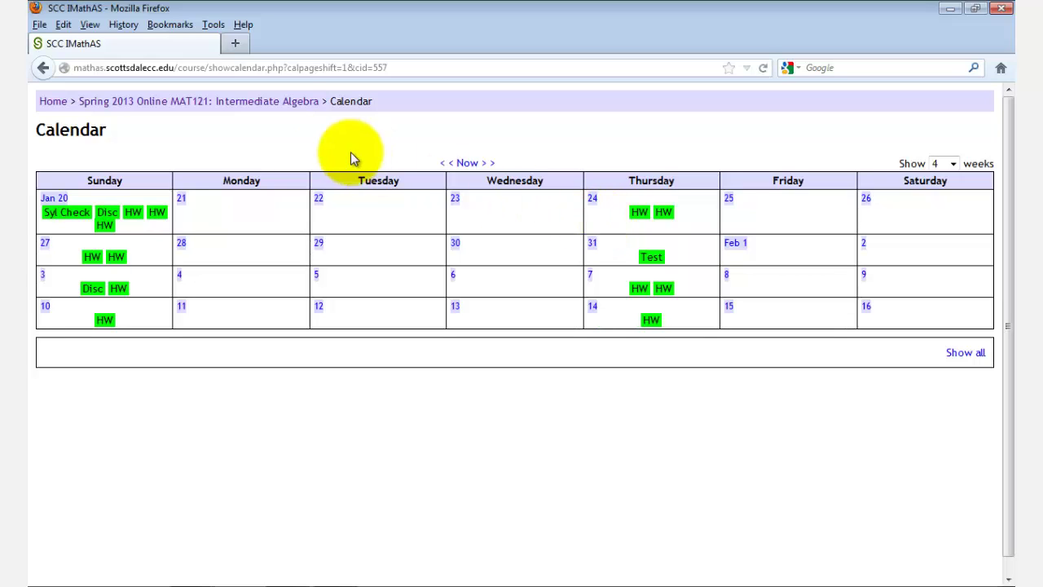
left_click(273, 105)
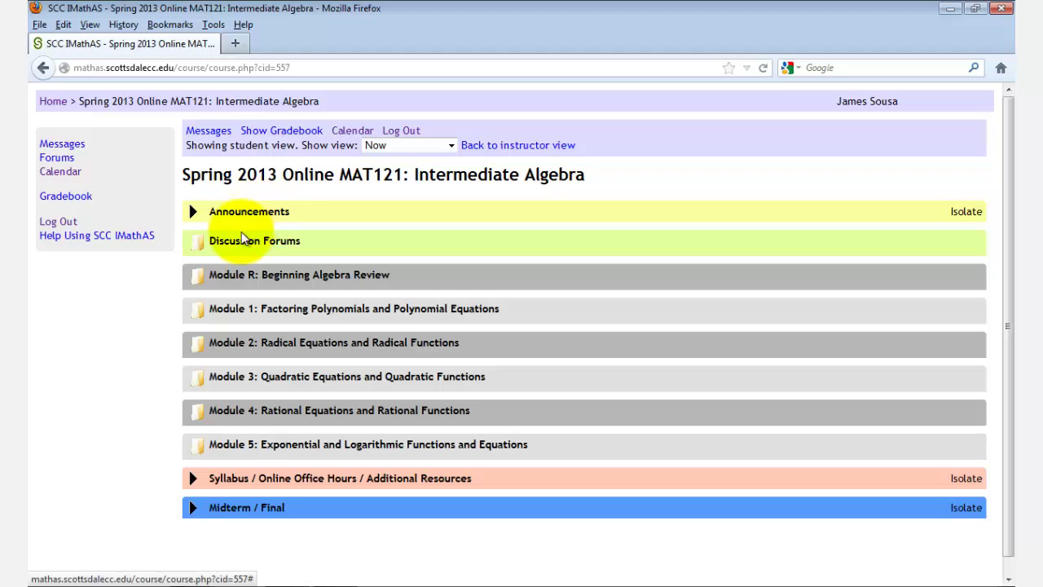
Step: View the Discussion Forums list, including Math Lounge, then return to the course home page
left_click(237, 243)
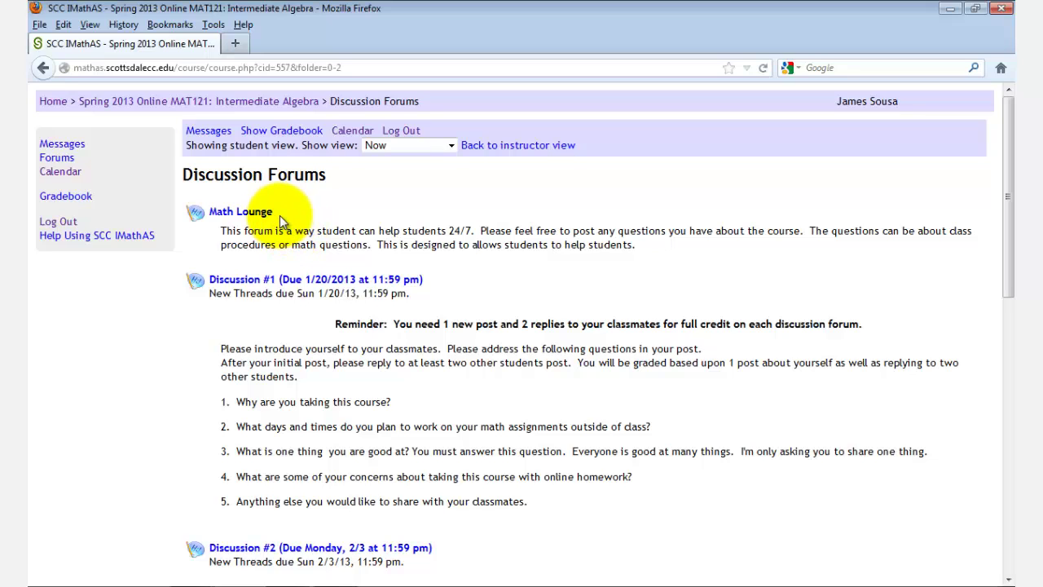
left_click(219, 104)
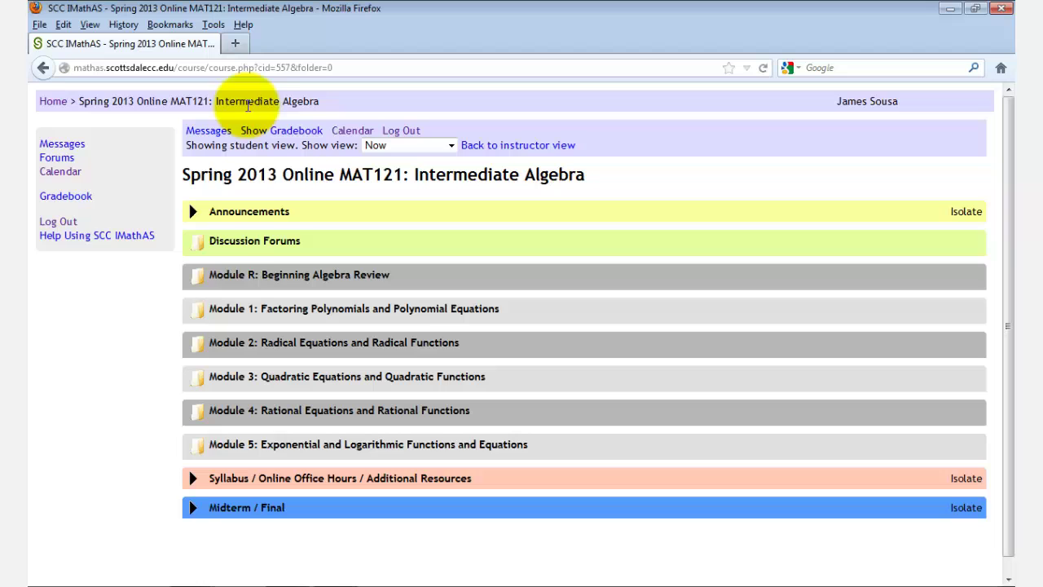
Step: Open Module 1 and expand Section 1.1 to show its textbook, videos and homework
left_click(239, 313)
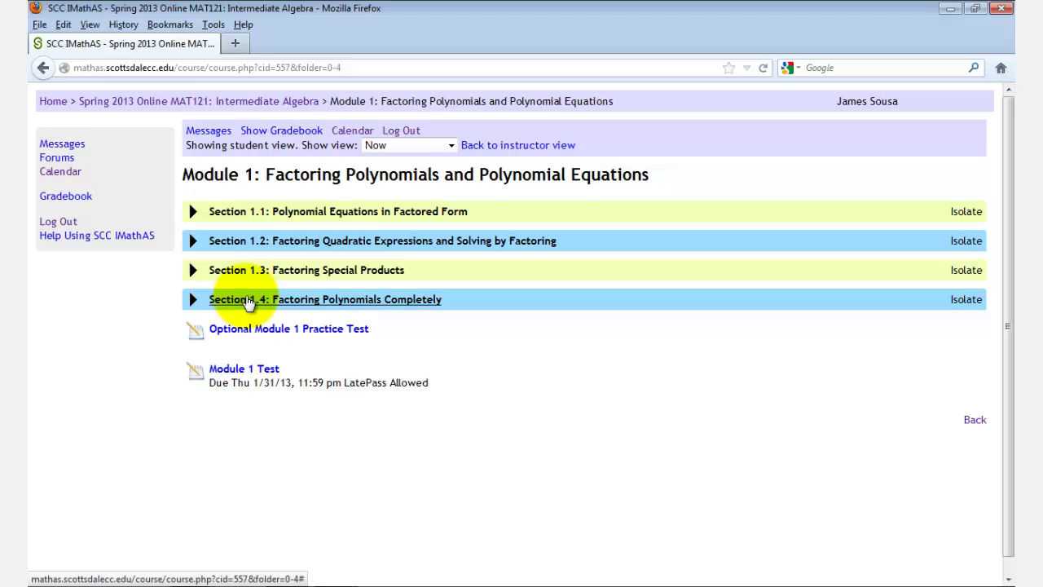
left_click(249, 215)
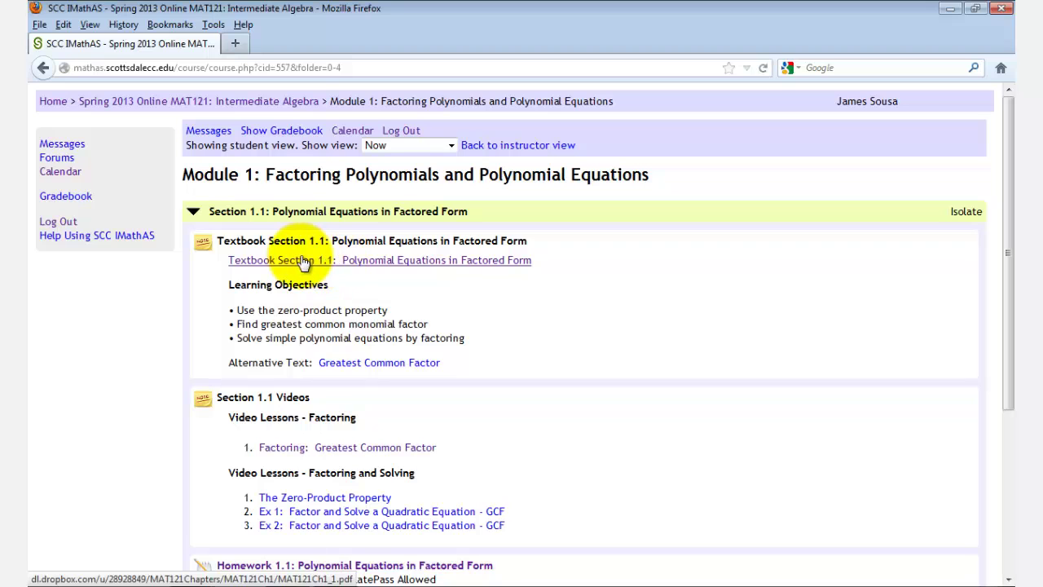
scroll(338, 340, "down", 3)
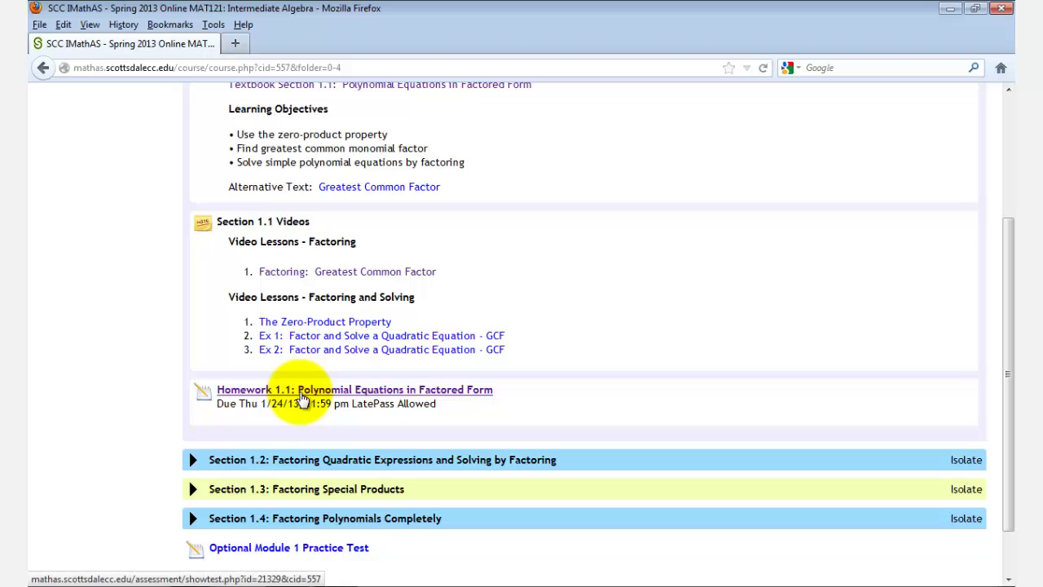
scroll(302, 395, "up", 2)
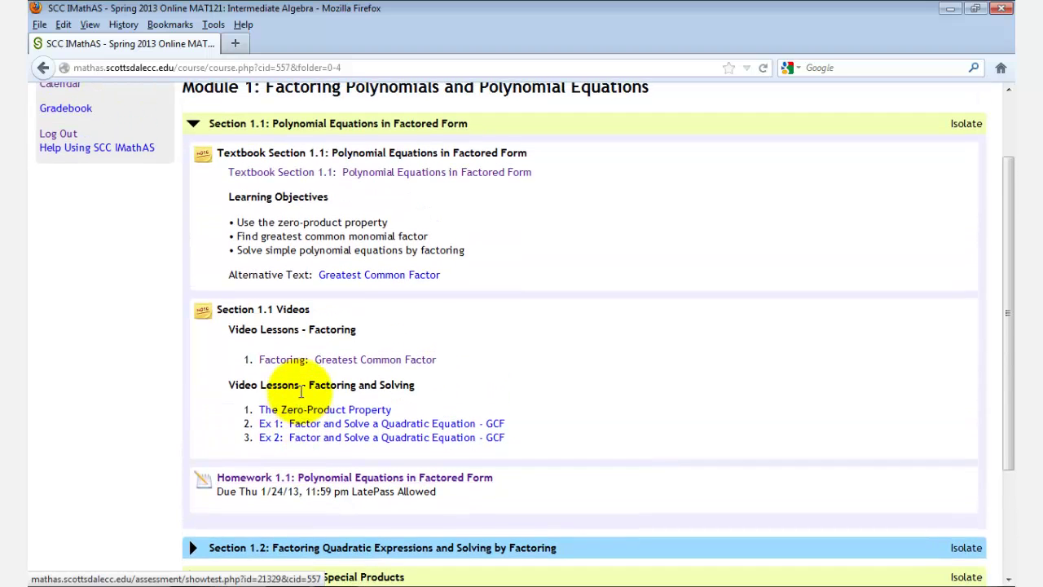
Step: Skim the Section 1.1 textbook PDF, then close its tab to return to Module 1
left_click(285, 173)
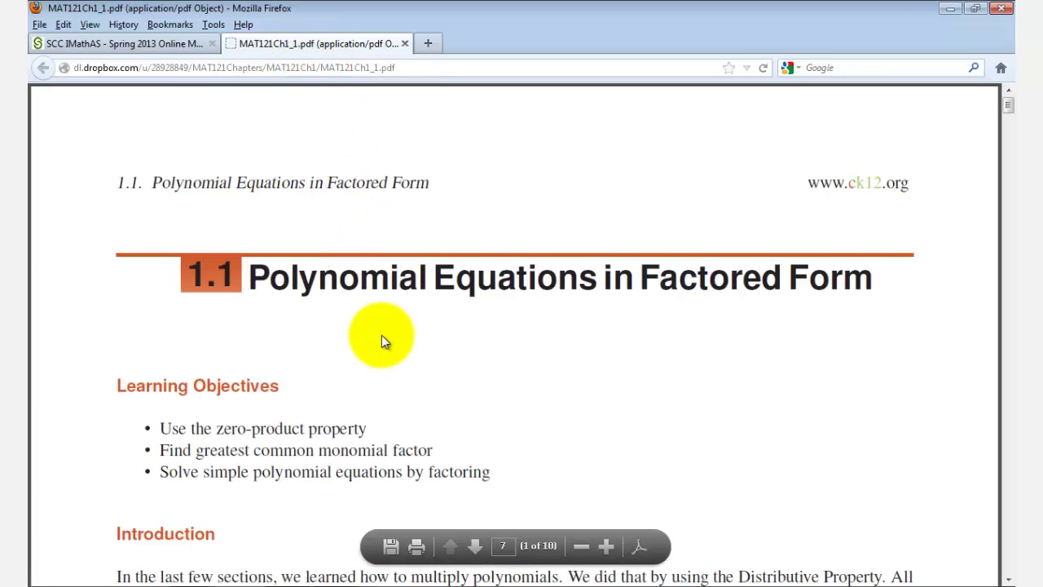
scroll(381, 335, "down", 1)
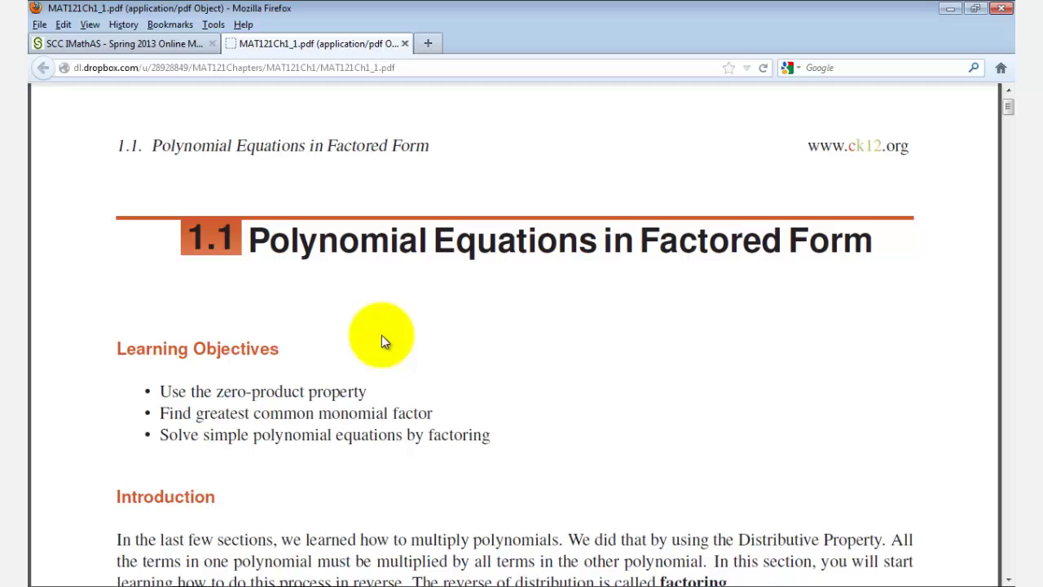
left_click(406, 44)
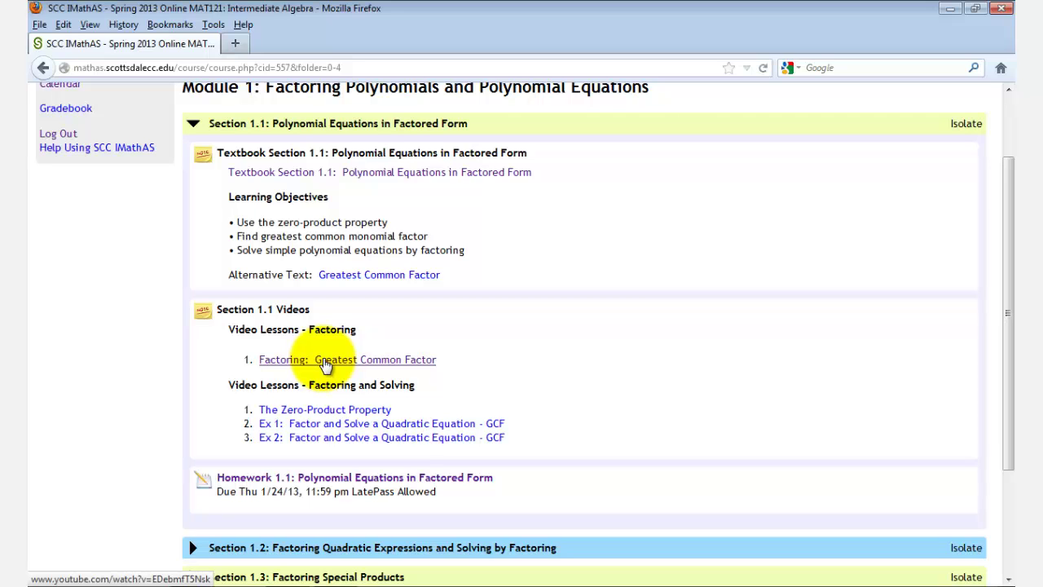
Step: Play and pause the 'Factoring Out The Greatest Common Factor' video, then go back to Module 1
left_click(325, 361)
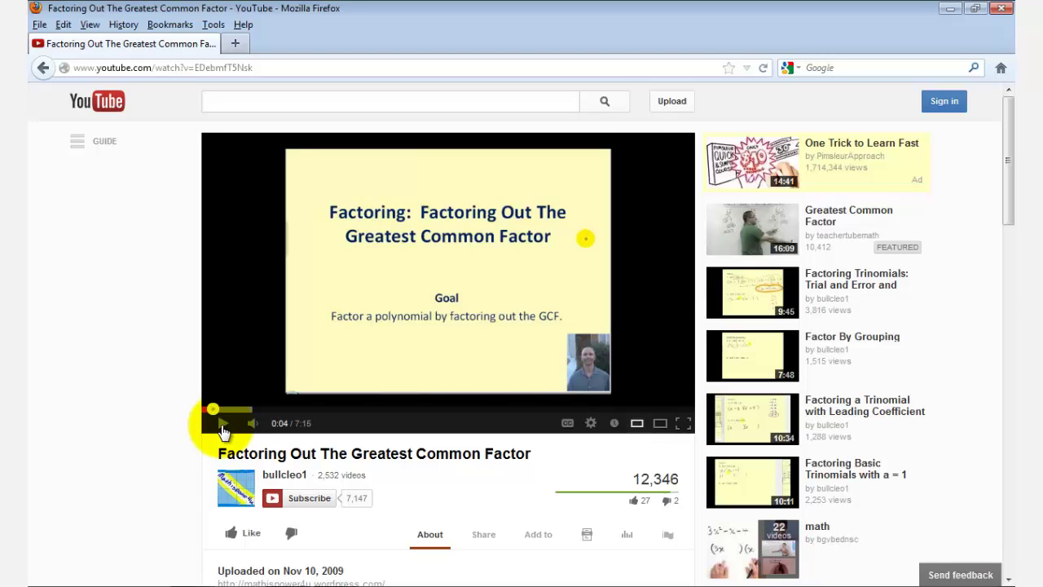
left_click(224, 430)
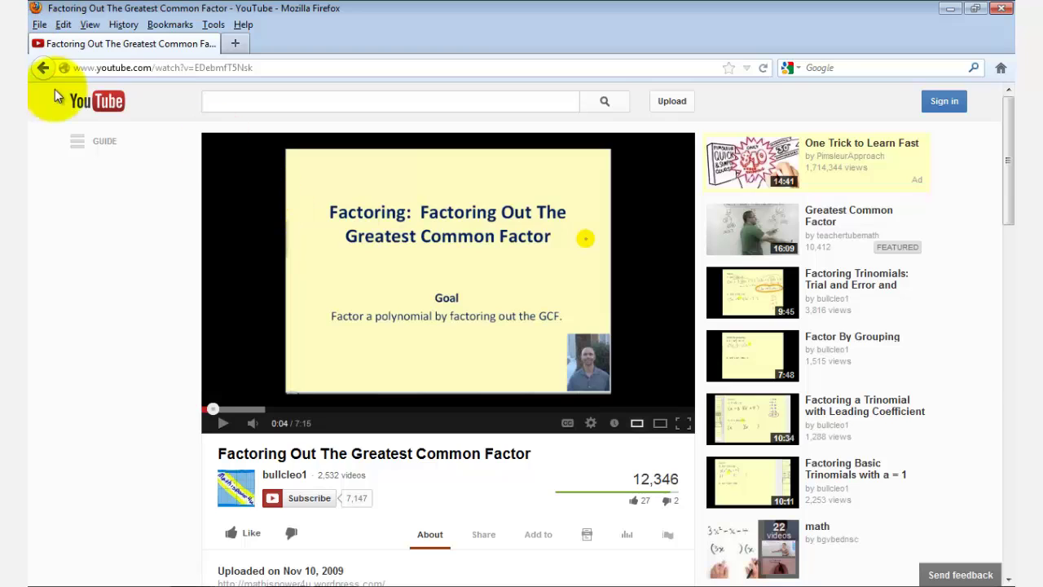
left_click(44, 69)
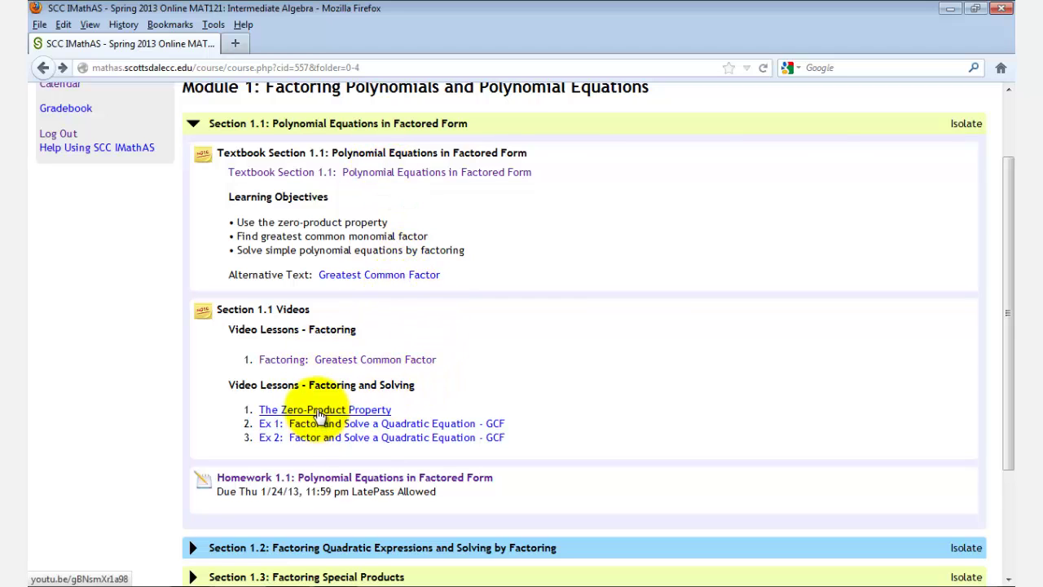
Step: Open Homework 1.1 and pop up question 1's help video, moving its window into view
left_click(289, 479)
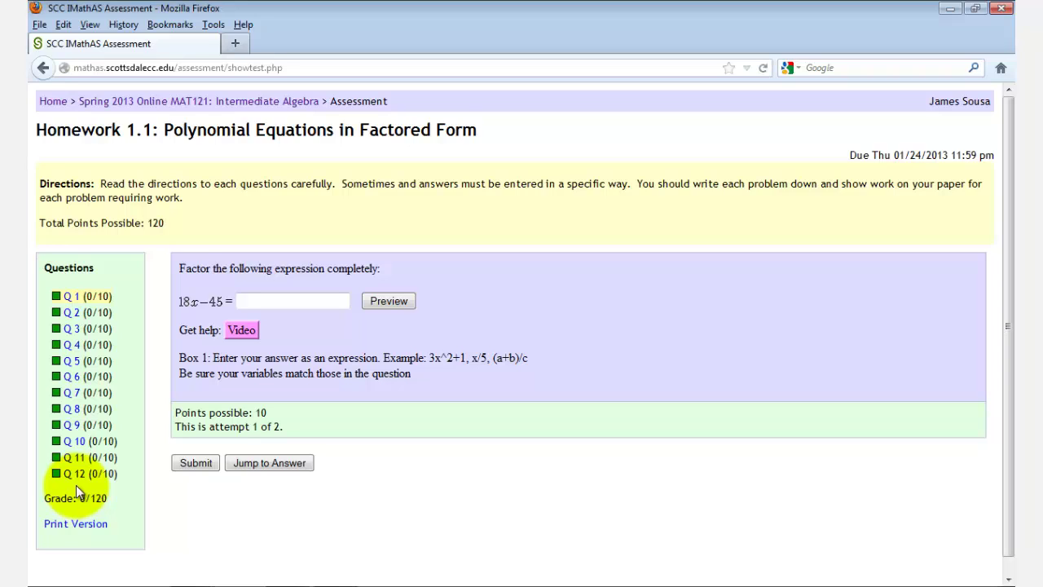
left_click(243, 331)
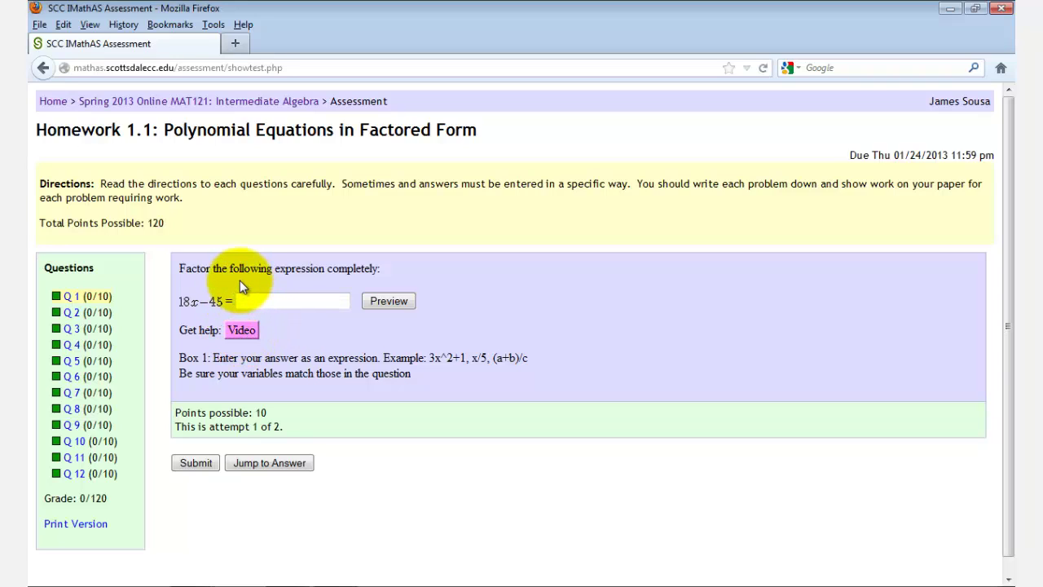
left_click(236, 330)
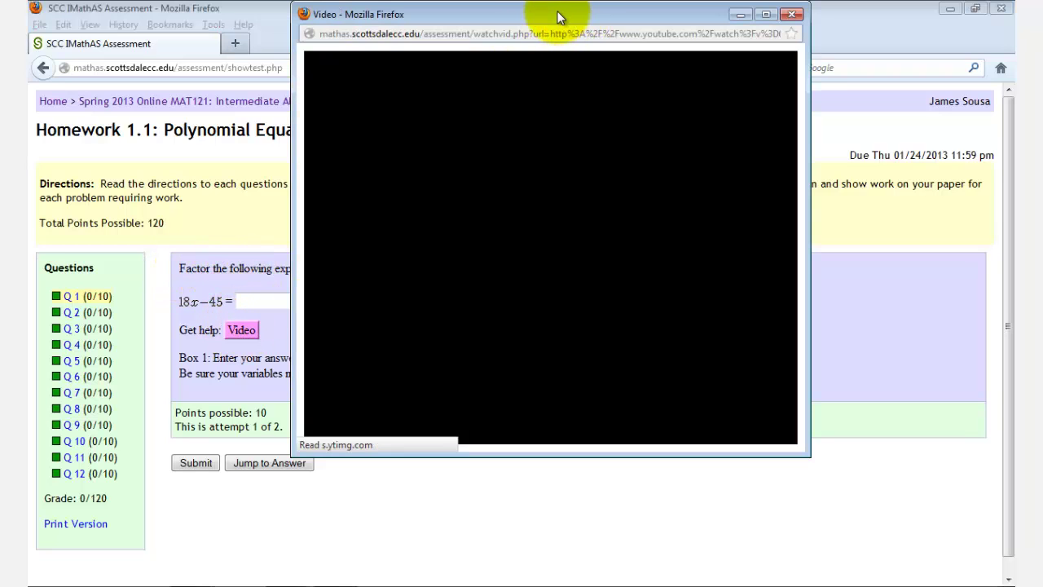
mouse_move(570, 12)
left_mouse_down()
mouse_move(573, 38)
mouse_move(612, 97)
left_mouse_up()
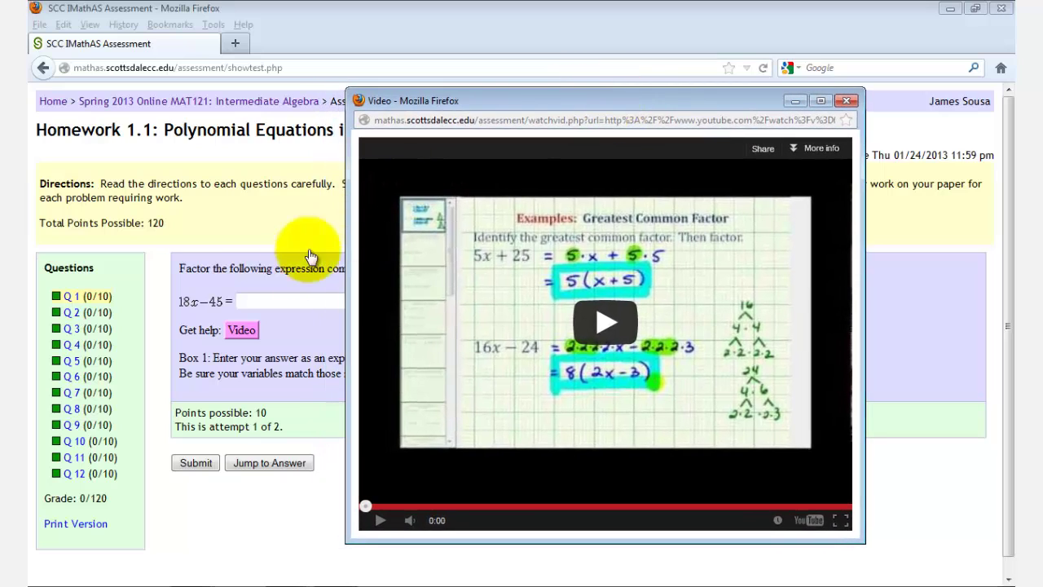
left_click(271, 306)
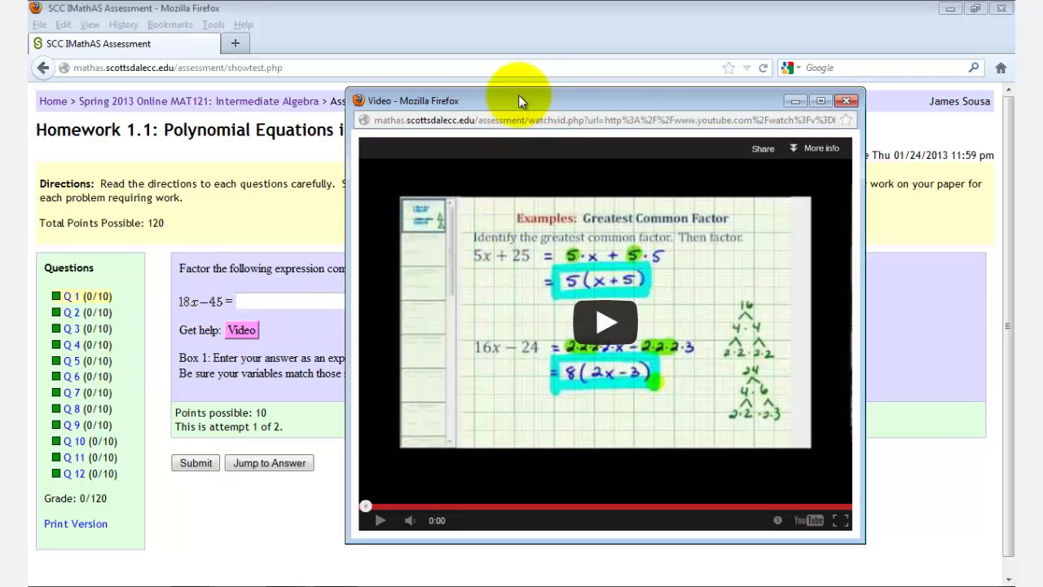
Step: Close the help video and submit 9(2x-5) as the answer to question 1
left_click(846, 100)
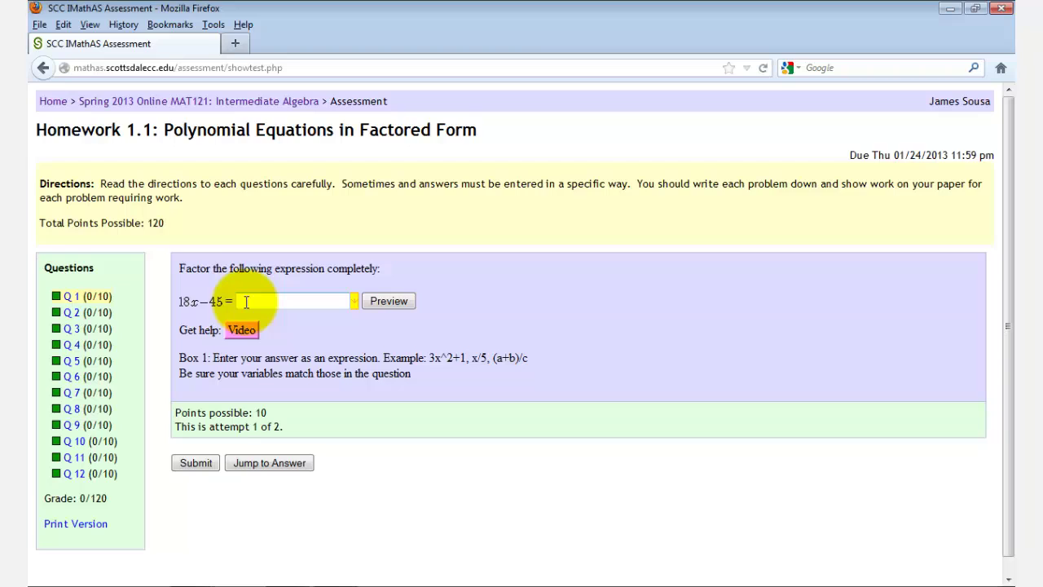
left_click(354, 301)
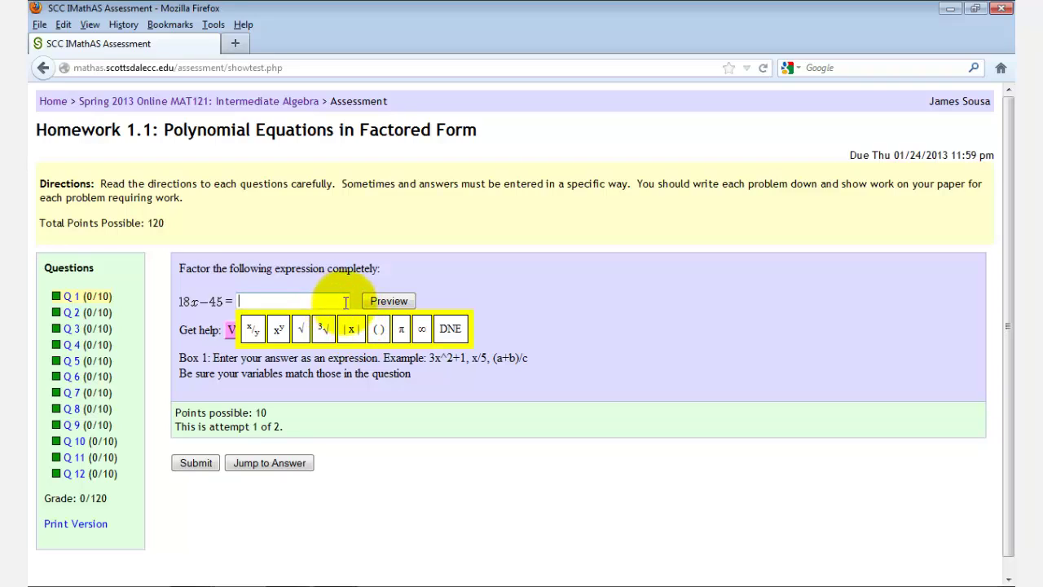
left_click(214, 300)
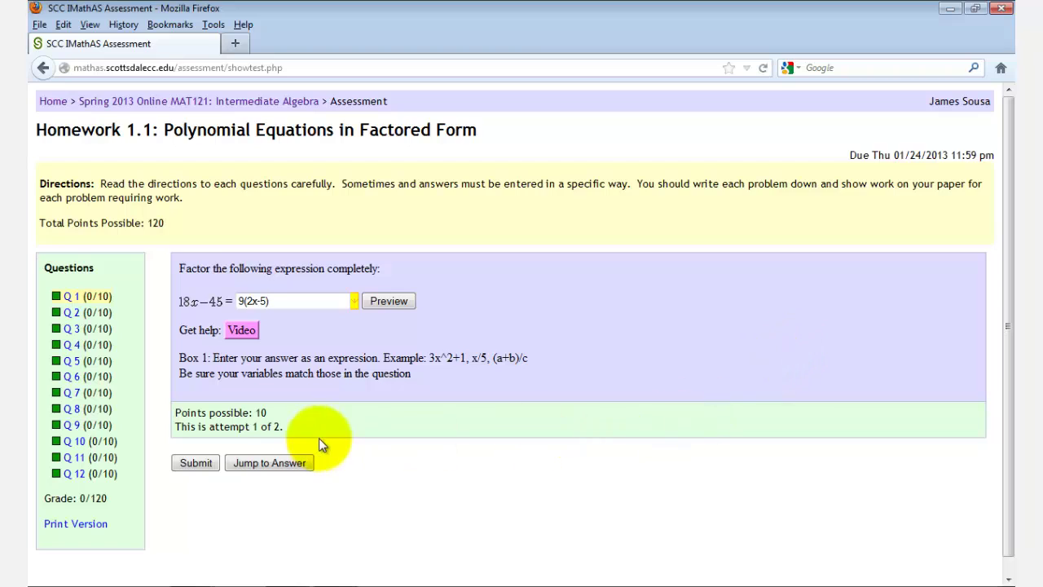
left_click(195, 463)
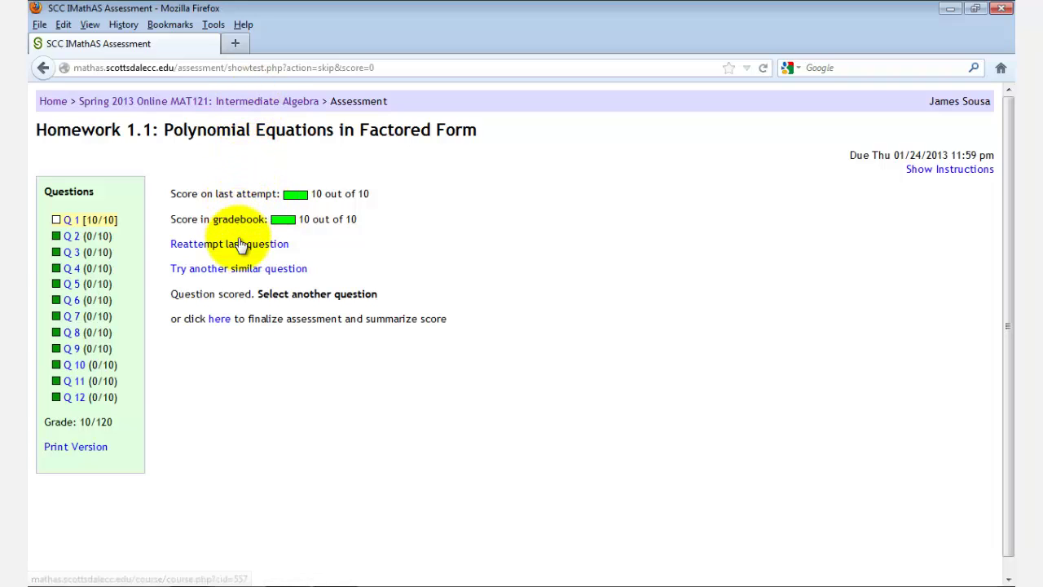
Step: Regenerate question 1, reveal question 2's answer (4x³), then get a new version of question 2
left_click(231, 275)
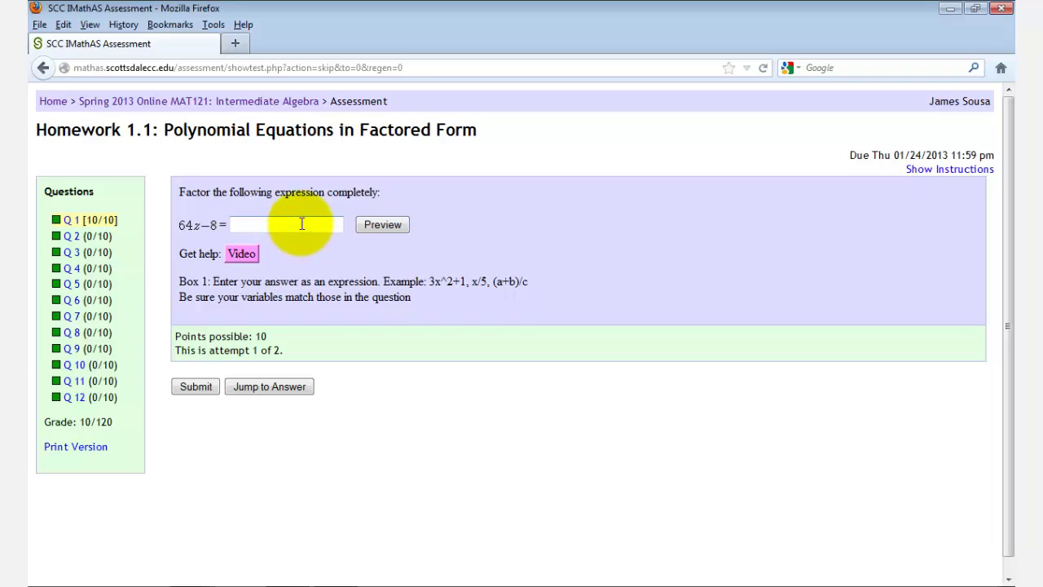
left_click(71, 236)
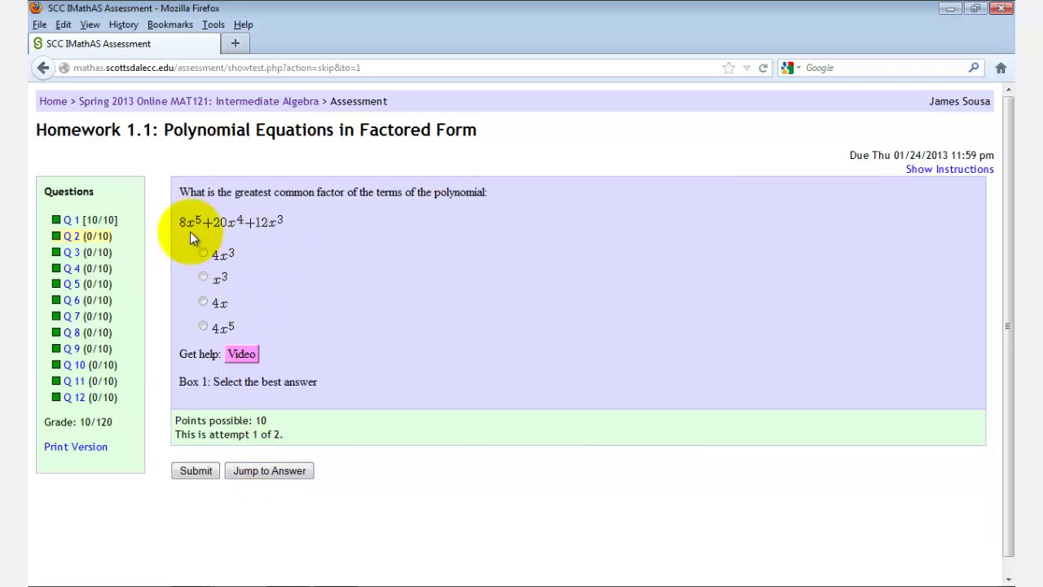
left_click(261, 471)
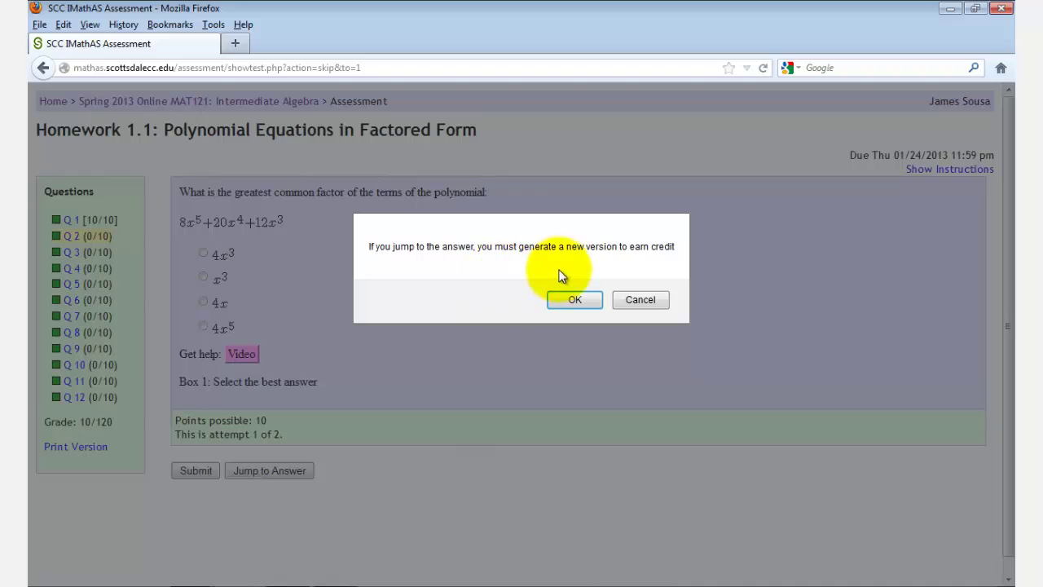
left_click(597, 300)
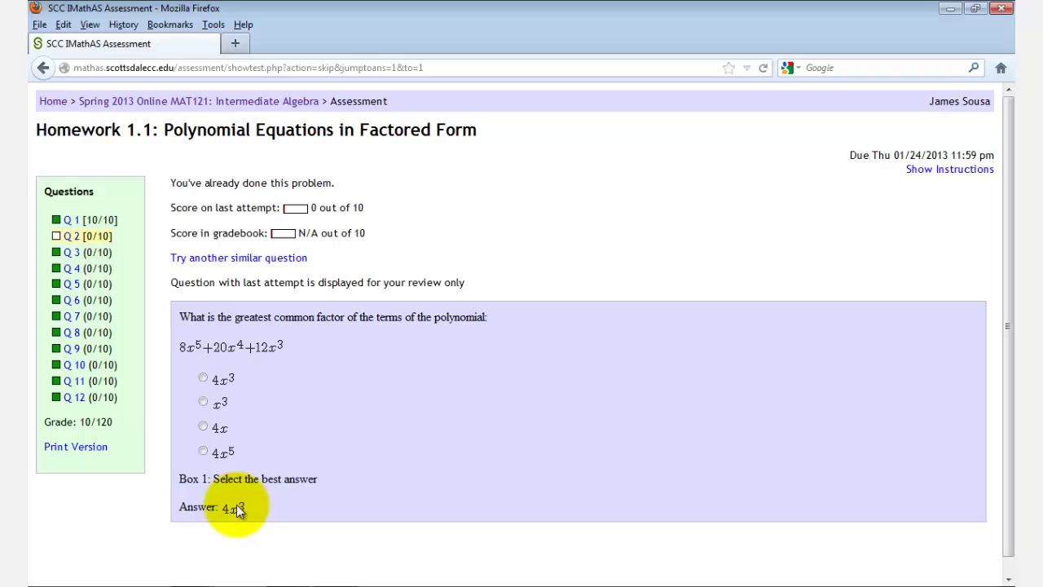
left_click(247, 260)
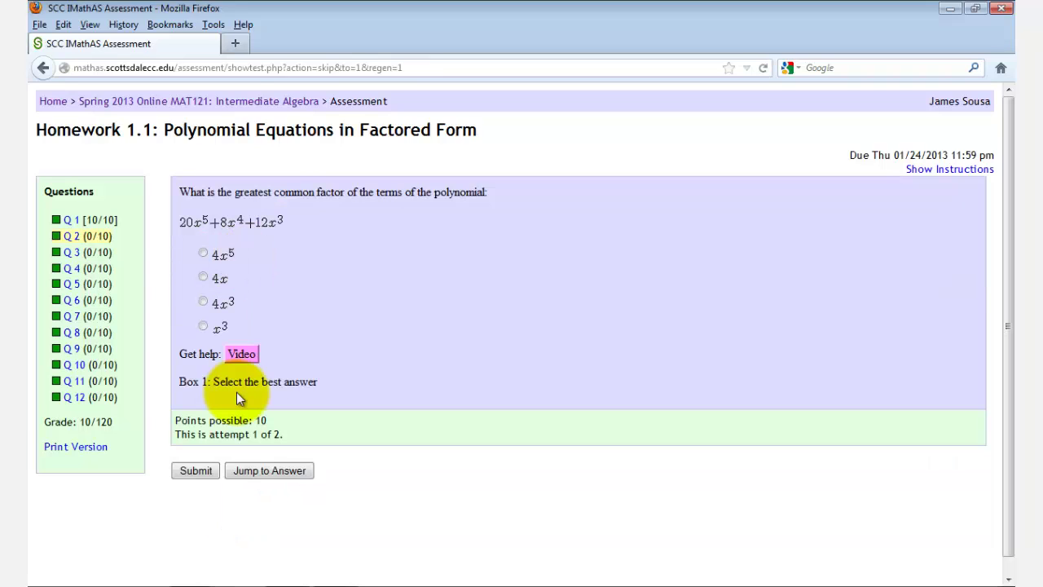
Step: Return to Module 1, collapse Section 1.1, then go to the Spring 2013 Online MAT121 home page
left_click(226, 101)
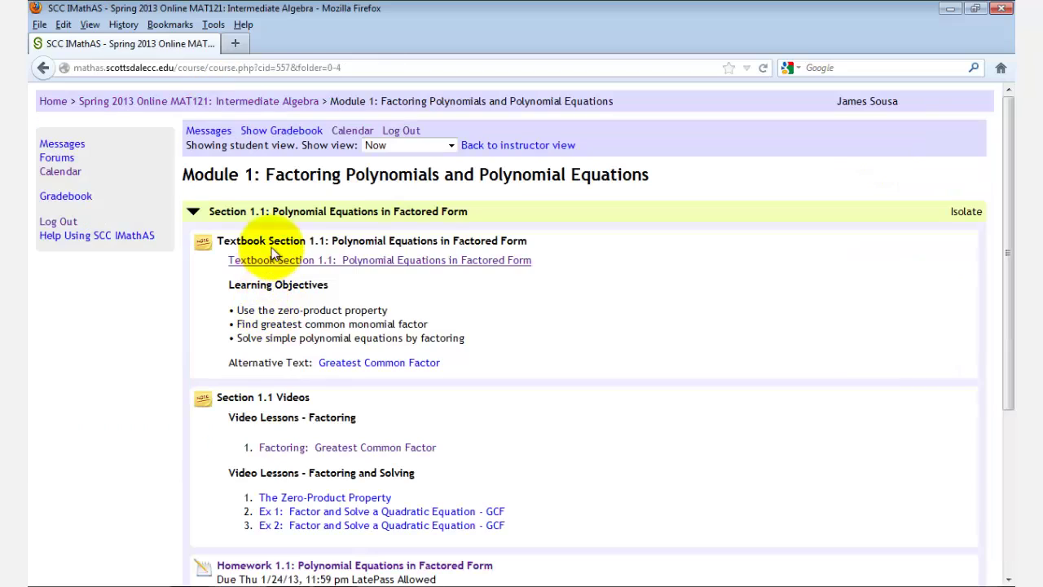
left_click(281, 214)
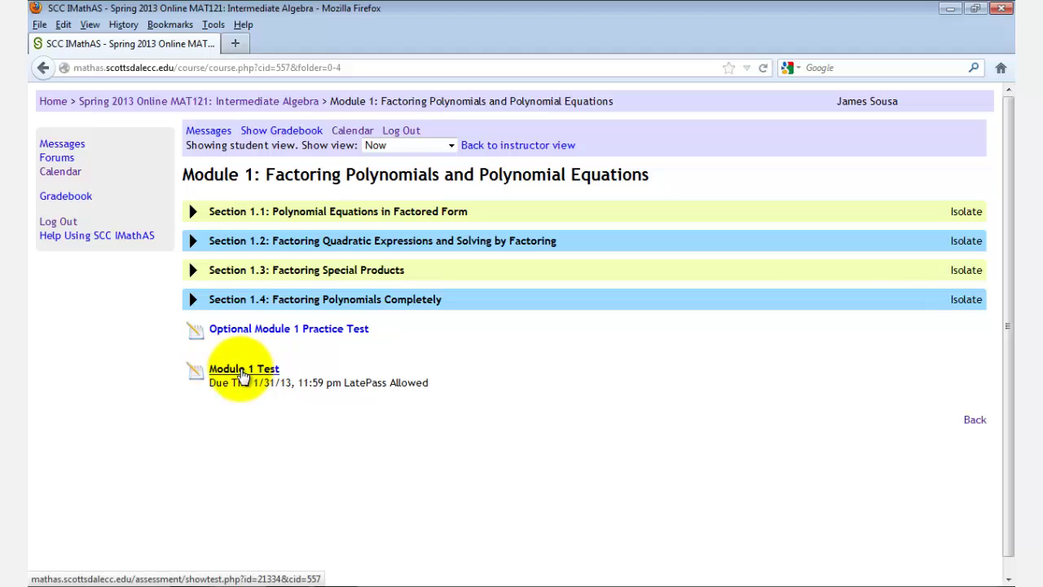
left_click(252, 101)
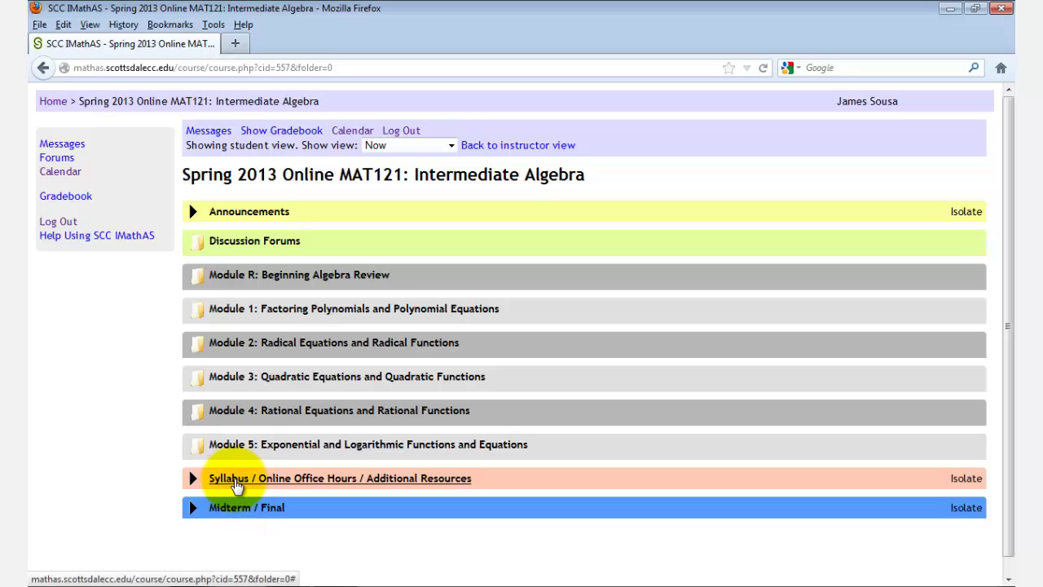
left_click(236, 484)
scroll(242, 484, "down", 6)
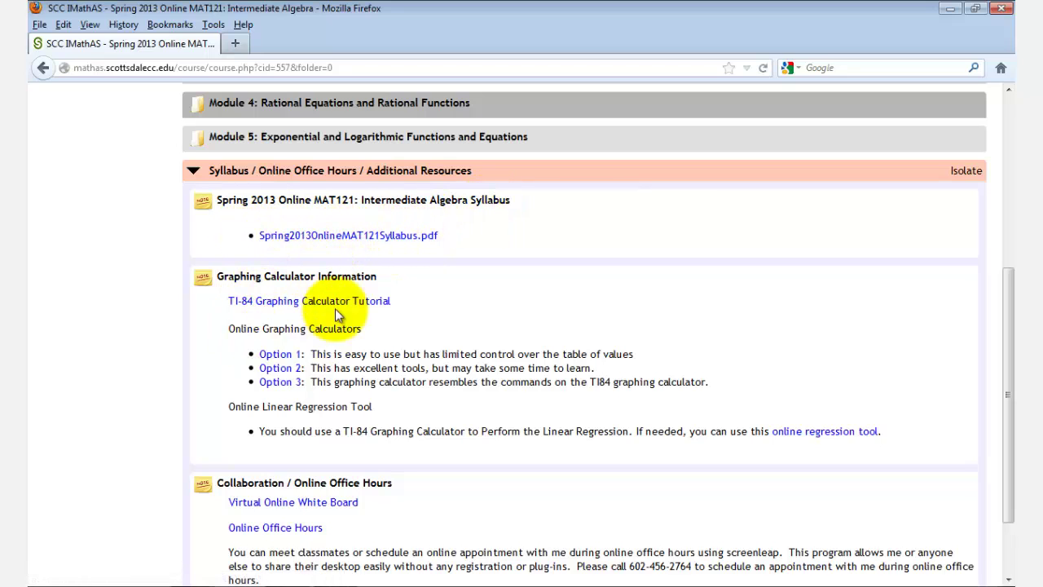
scroll(311, 367, "down", 2)
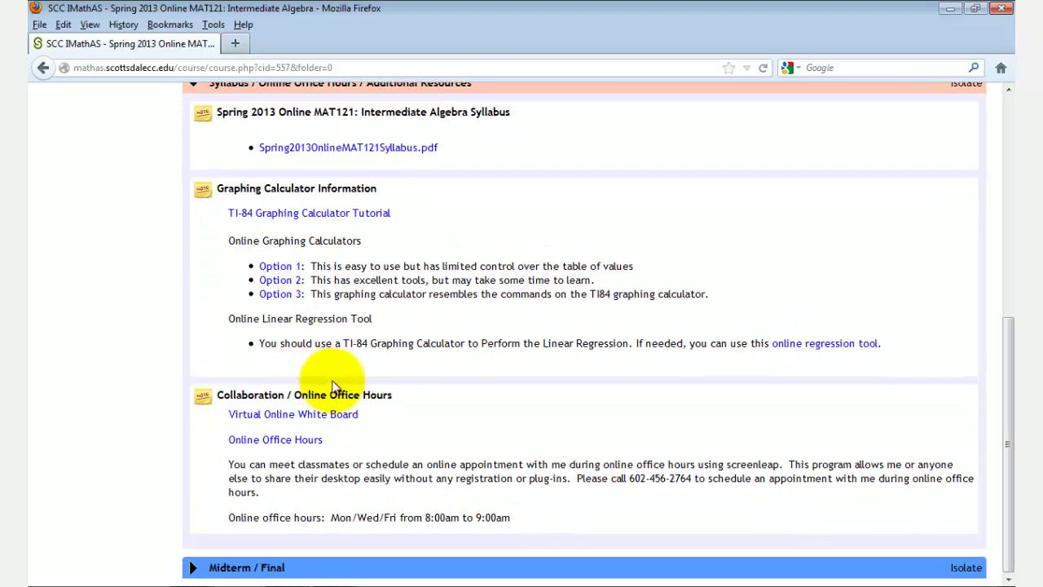
scroll(263, 326, "up", 2)
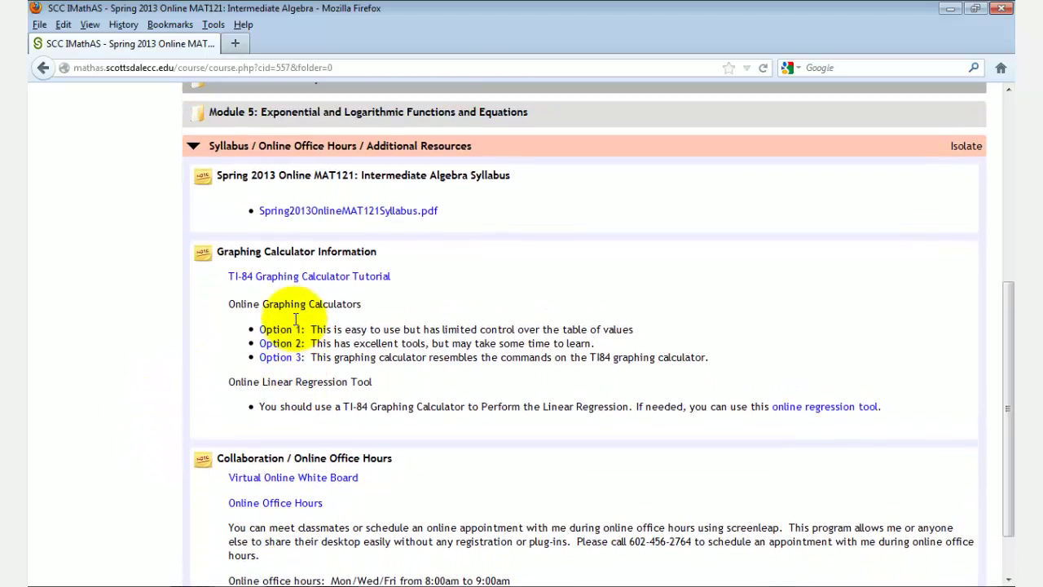
left_click(277, 174)
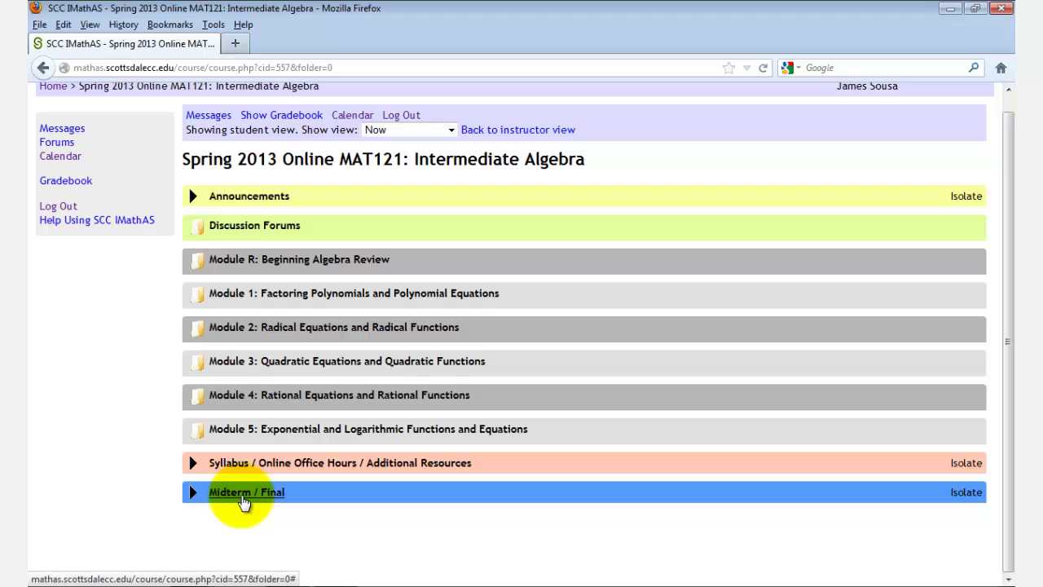